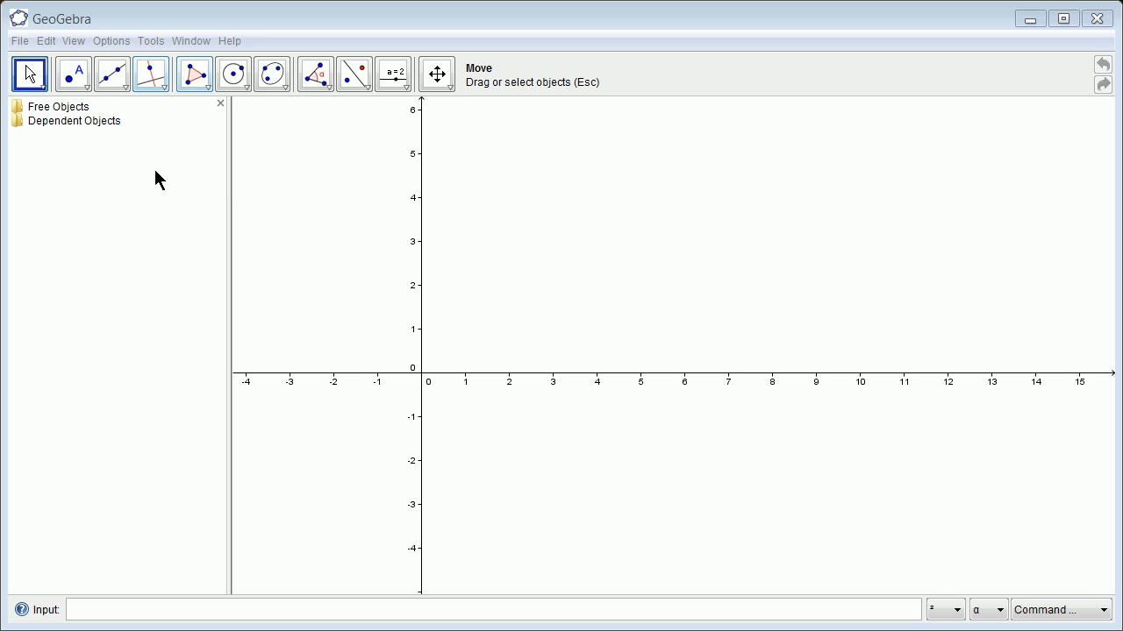
Hide the coordinate axes and display them again
{"action": "left_click", "coordinate": [80, 44]}
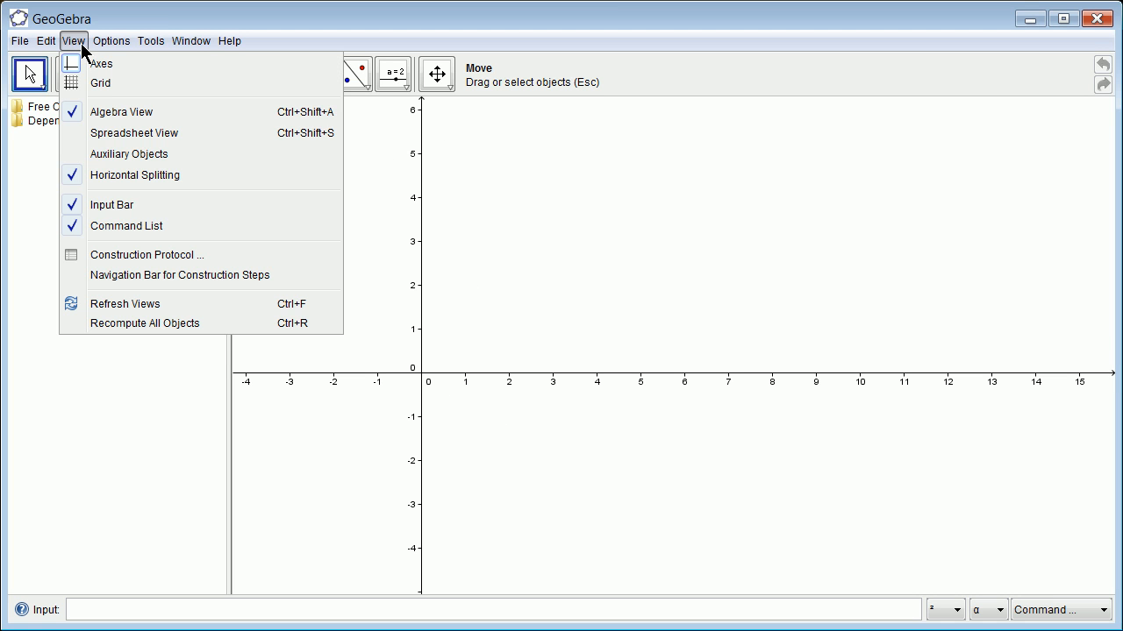
{"action": "left_click", "coordinate": [139, 65]}
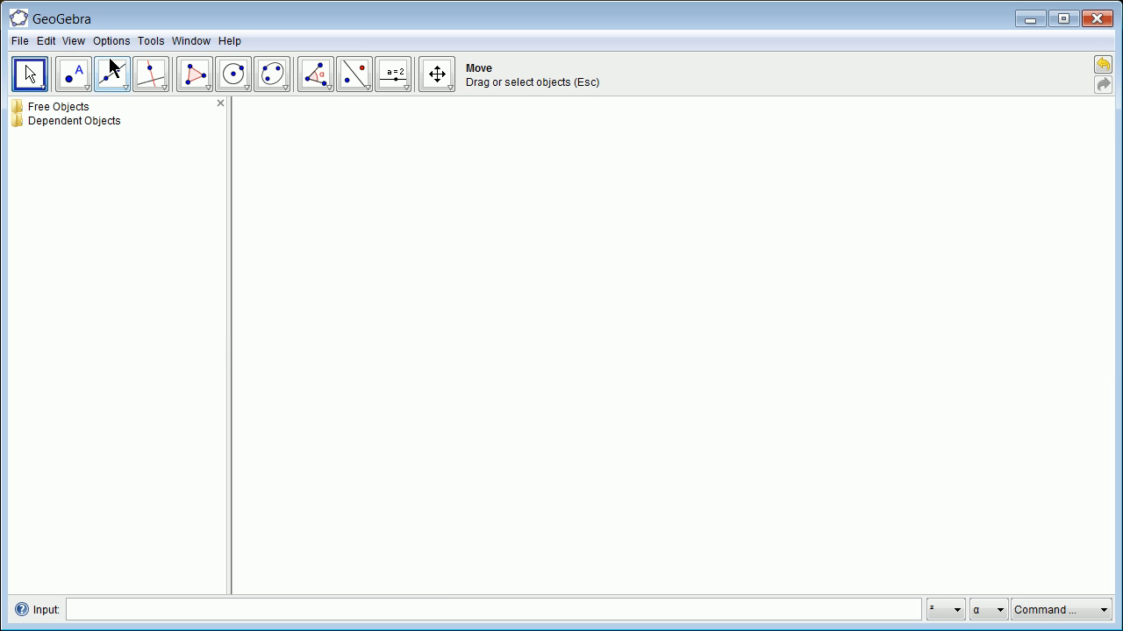
{"action": "left_click", "coordinate": [73, 40]}
{"action": "left_click", "coordinate": [98, 65]}
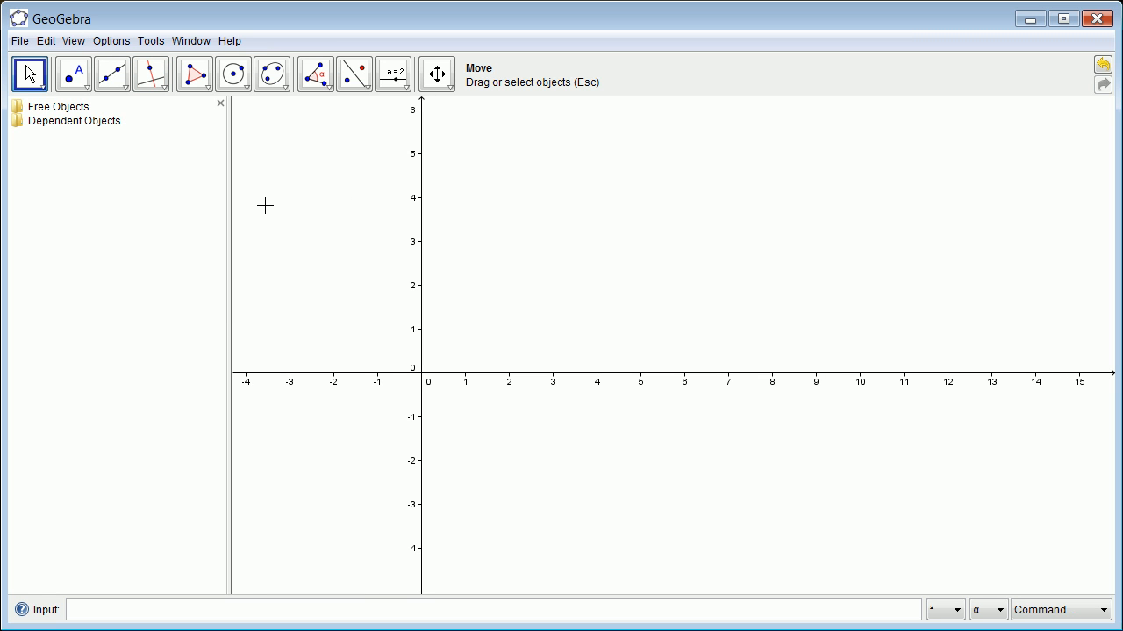
Plot the quadratic function 5x^2+3x+7
{"action": "left_click", "coordinate": [132, 610]}
{"action": "type", "text": "5x^2+3x+7"}
{"action": "key", "text": "Return"}
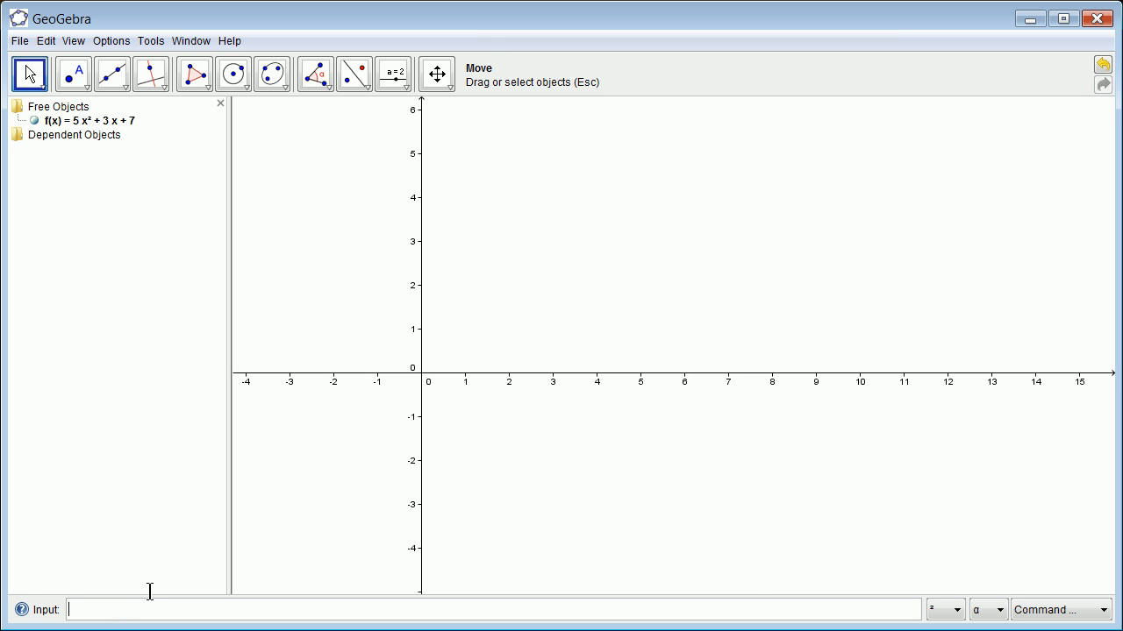
Examine the parabola of f around its vertex and the axes at different zoom levels
{"action": "scroll", "coordinate": [457, 325], "scroll_direction": "up", "scroll_amount": 5}
{"action": "scroll", "coordinate": [457, 325], "scroll_direction": "down", "scroll_amount": 10}
{"action": "scroll", "coordinate": [542, 141], "scroll_direction": "down", "scroll_amount": 3}
{"action": "scroll", "coordinate": [556, 173], "scroll_direction": "up", "scroll_amount": 6}
{"action": "scroll", "coordinate": [556, 173], "scroll_direction": "down", "scroll_amount": 5}
{"action": "scroll", "coordinate": [532, 170], "scroll_direction": "down", "scroll_amount": 5}
{"action": "scroll", "coordinate": [534, 167], "scroll_direction": "down", "scroll_amount": 1}
{"action": "scroll", "coordinate": [539, 178], "scroll_direction": "up", "scroll_amount": 4}
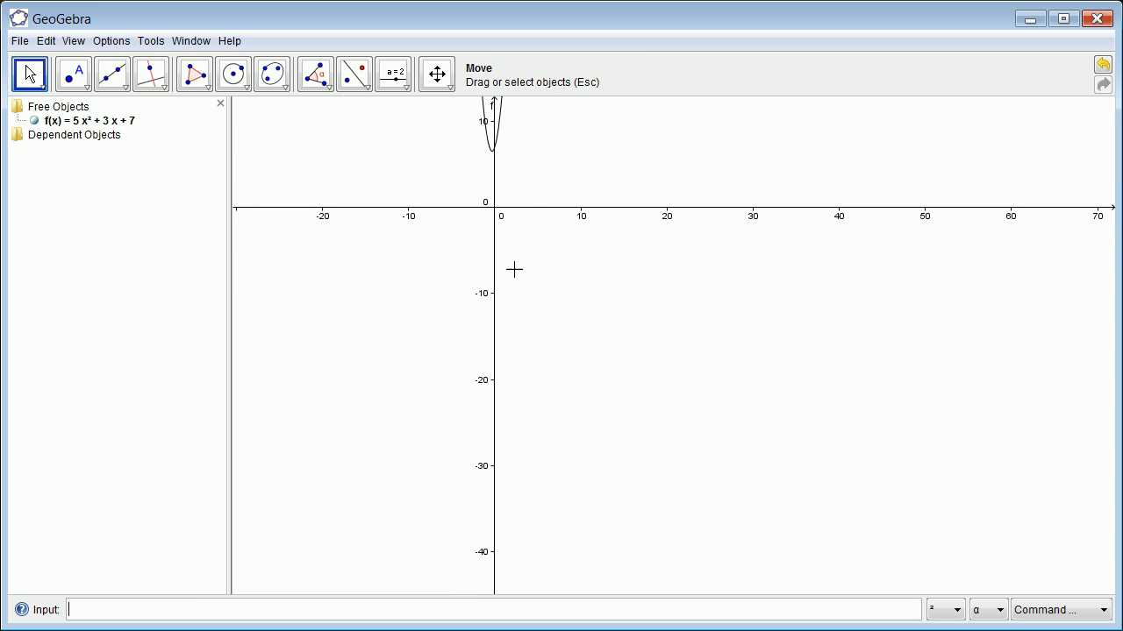
{"action": "left_click_drag", "start_coordinate": [554, 189], "coordinate": [541, 338]}
{"action": "left_click_drag", "start_coordinate": [733, 181], "coordinate": [683, 475]}
{"action": "scroll", "coordinate": [628, 215], "scroll_direction": "up", "scroll_amount": 3}
{"action": "scroll", "coordinate": [649, 176], "scroll_direction": "down", "scroll_amount": 15}
{"action": "scroll", "coordinate": [658, 143], "scroll_direction": "down", "scroll_amount": 3}
{"action": "scroll", "coordinate": [657, 137], "scroll_direction": "up", "scroll_amount": 8}
{"action": "scroll", "coordinate": [634, 105], "scroll_direction": "up", "scroll_amount": 5}
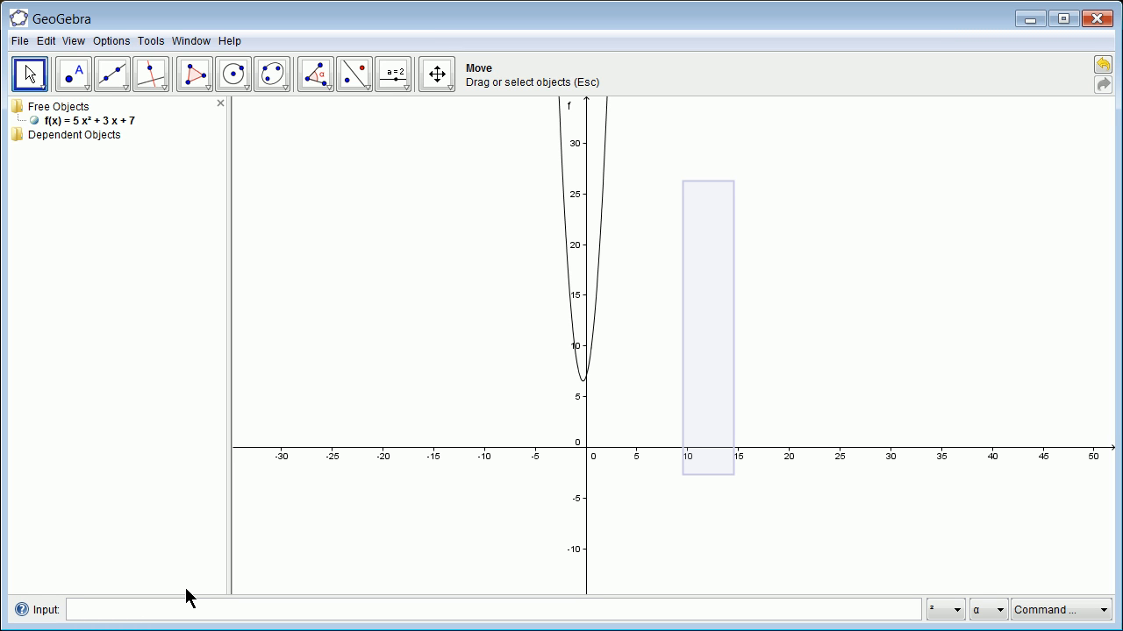
Plot a second quadratic function, 2x^2-5x+15, and clear the selection rectangle beside the curves
{"action": "type", "text": "2x^2-5x+15"}
{"action": "key", "text": "Return"}
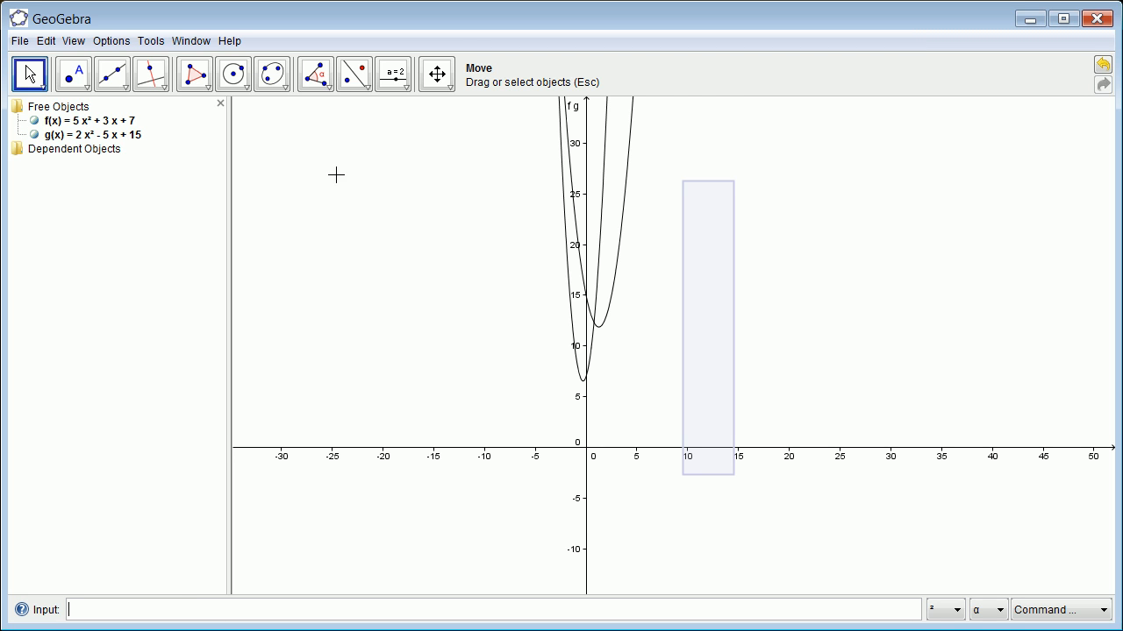
{"action": "left_click", "coordinate": [742, 329]}
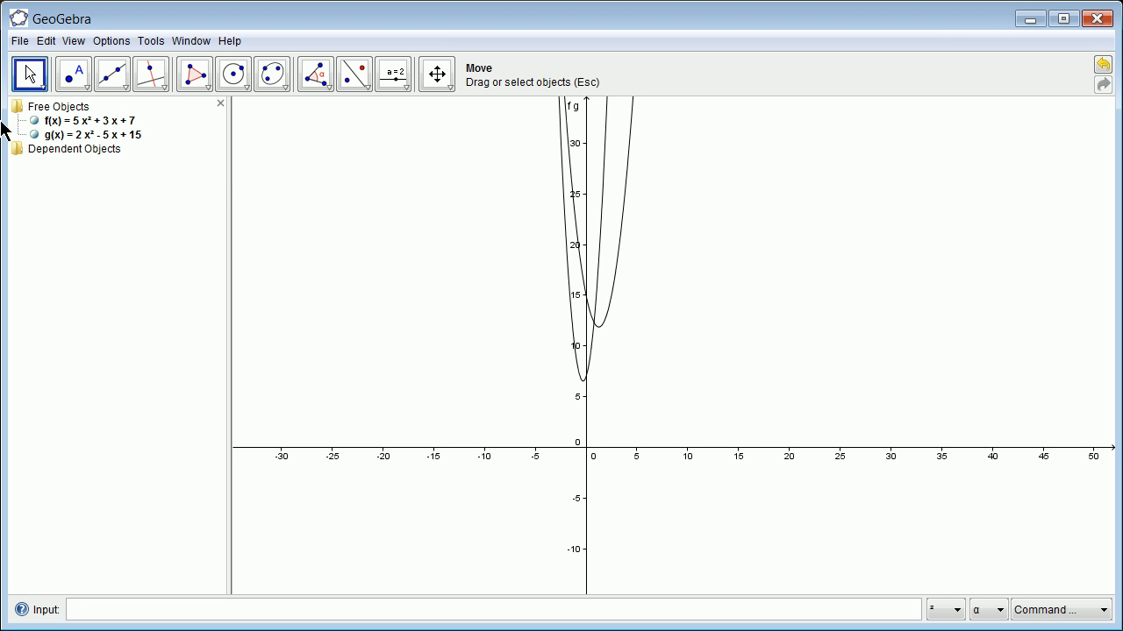
Define a new function as the product f(x) g(x)
{"action": "left_click", "coordinate": [88, 135]}
{"action": "left_click", "coordinate": [137, 607]}
{"action": "type", "text": "f(x0"}
{"action": "key", "text": "BackSpace"}
{"action": "type", "text": ") g(x)"}
{"action": "key", "text": "Return"}
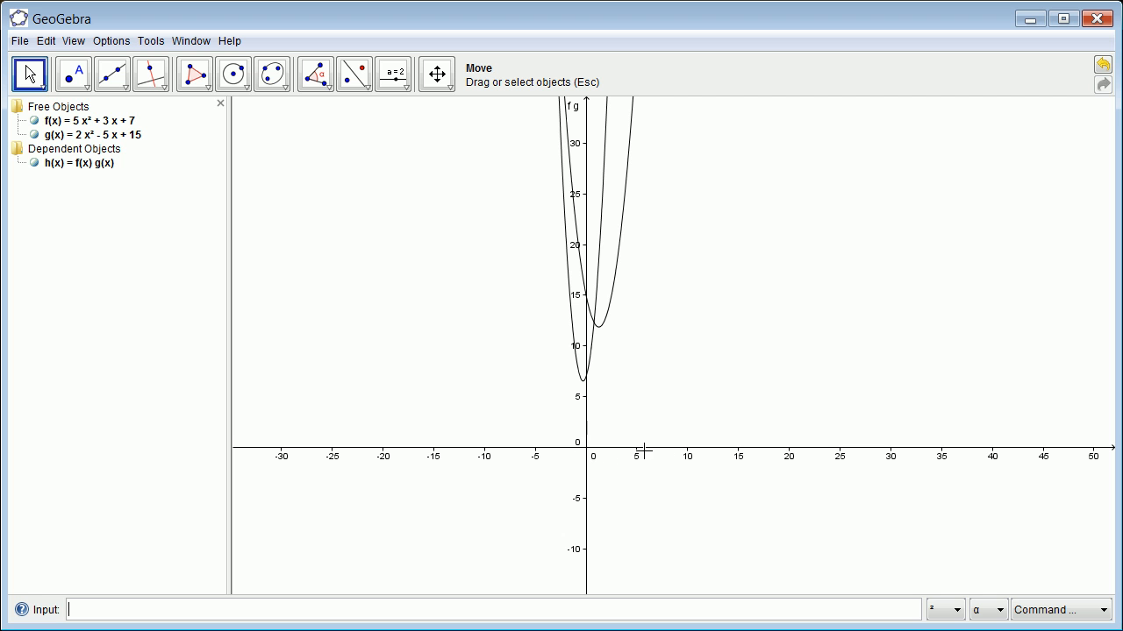
Examine the product function's graph together with the parabolas f and g at different zoom levels
{"action": "scroll", "coordinate": [531, 334], "scroll_direction": "up", "scroll_amount": 3}
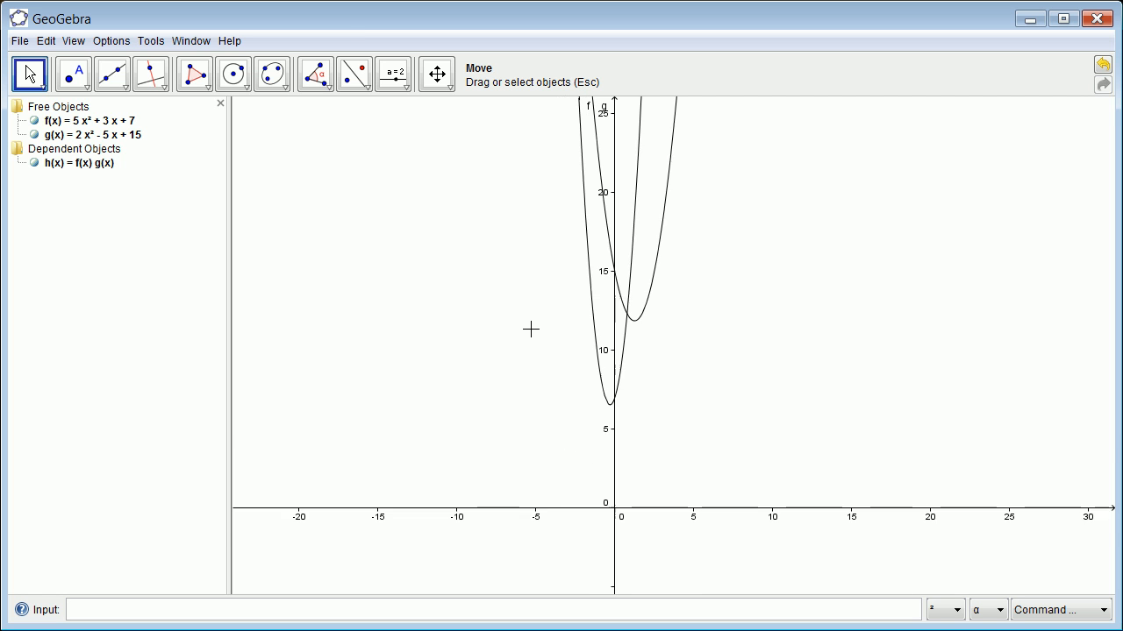
{"action": "scroll", "coordinate": [537, 320], "scroll_direction": "down", "scroll_amount": 5}
{"action": "scroll", "coordinate": [579, 131], "scroll_direction": "down", "scroll_amount": 8}
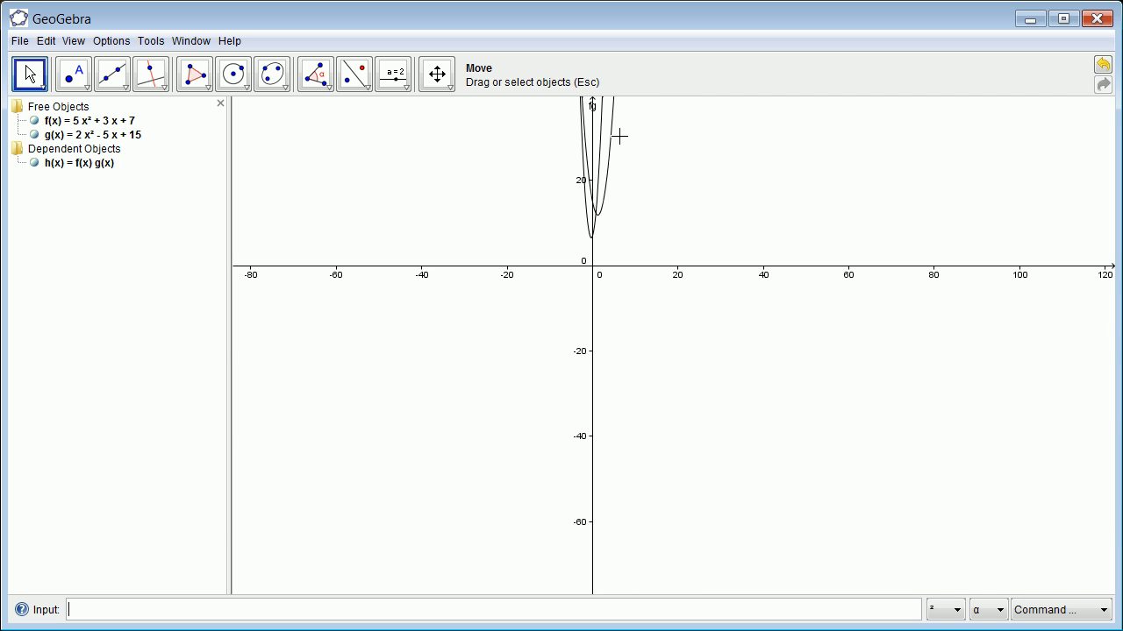
{"action": "scroll", "coordinate": [627, 133], "scroll_direction": "down", "scroll_amount": 2}
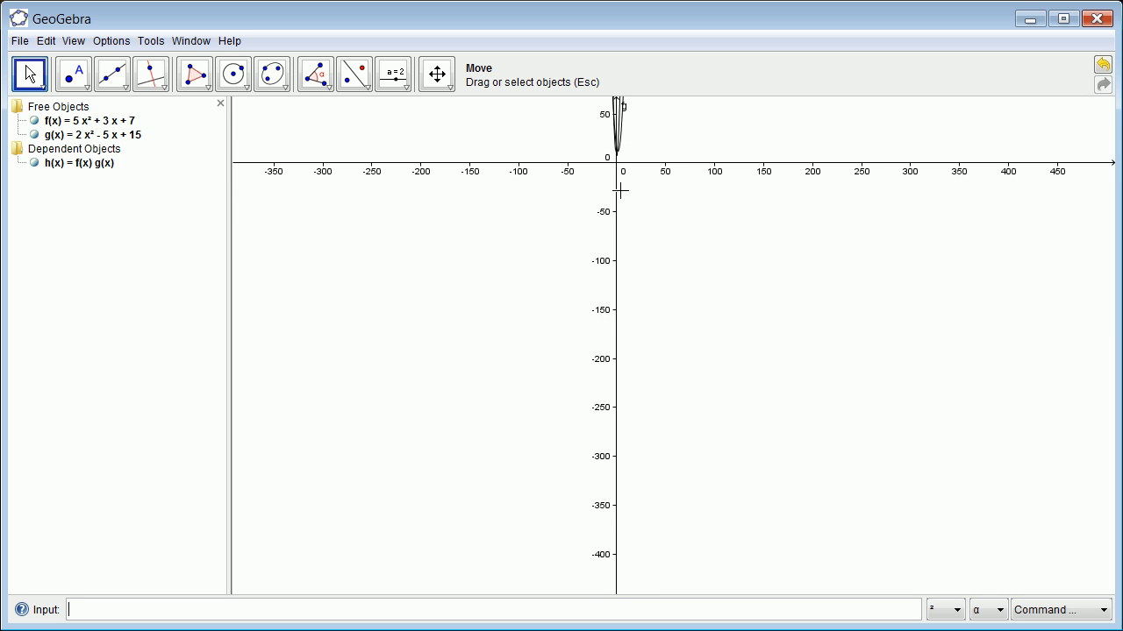
{"action": "scroll", "coordinate": [620, 190], "scroll_direction": "up", "scroll_amount": 2}
{"action": "scroll", "coordinate": [650, 525], "scroll_direction": "up", "scroll_amount": 2}
{"action": "scroll", "coordinate": [663, 501], "scroll_direction": "down", "scroll_amount": 7}
{"action": "scroll", "coordinate": [714, 377], "scroll_direction": "down", "scroll_amount": 1}
{"action": "scroll", "coordinate": [709, 120], "scroll_direction": "up", "scroll_amount": 4}
{"action": "scroll", "coordinate": [706, 132], "scroll_direction": "down", "scroll_amount": 1}
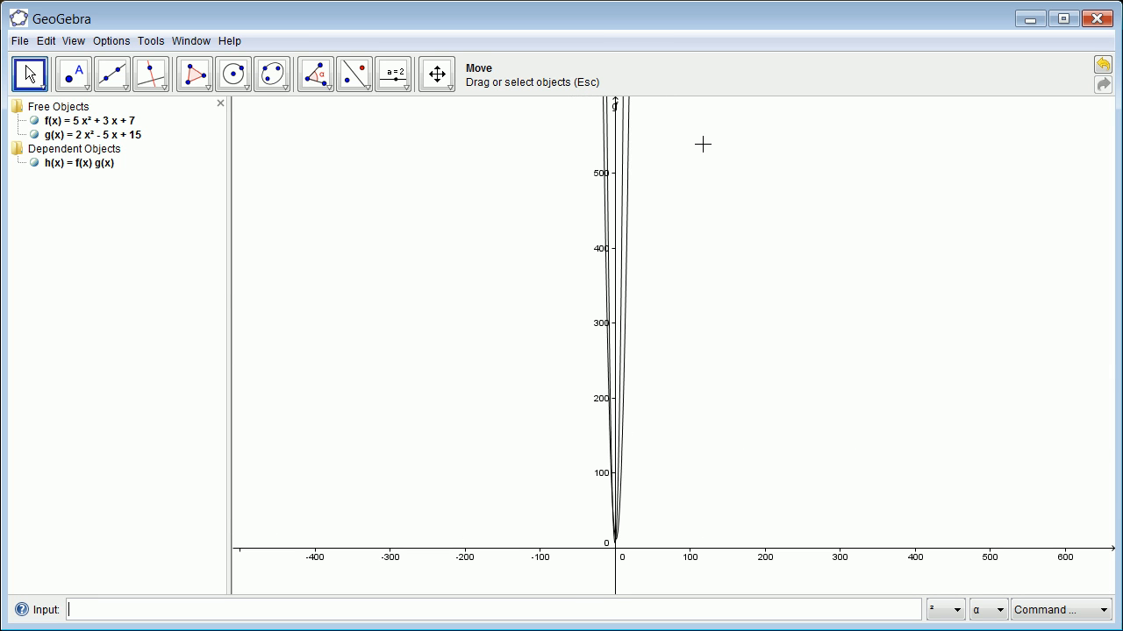
Hide the graphs of f and g and inspect the lowest part of the product curve h alone
{"action": "left_click", "coordinate": [42, 121]}
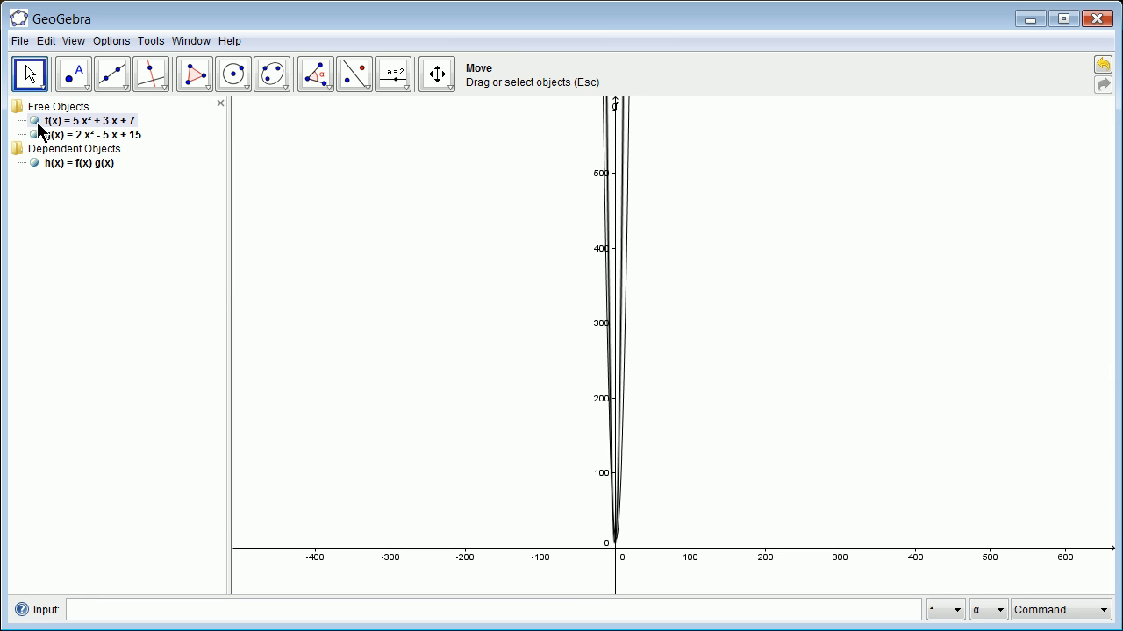
{"action": "left_click", "coordinate": [34, 120]}
{"action": "left_click", "coordinate": [34, 134]}
{"action": "scroll", "coordinate": [549, 233], "scroll_direction": "up", "scroll_amount": 2}
{"action": "scroll", "coordinate": [549, 233], "scroll_direction": "down", "scroll_amount": 5}
{"action": "scroll", "coordinate": [544, 229], "scroll_direction": "up", "scroll_amount": 3}
{"action": "scroll", "coordinate": [713, 392], "scroll_direction": "up", "scroll_amount": 4}
{"action": "scroll", "coordinate": [570, 445], "scroll_direction": "up", "scroll_amount": 10}
{"action": "scroll", "coordinate": [541, 446], "scroll_direction": "up", "scroll_amount": 7}
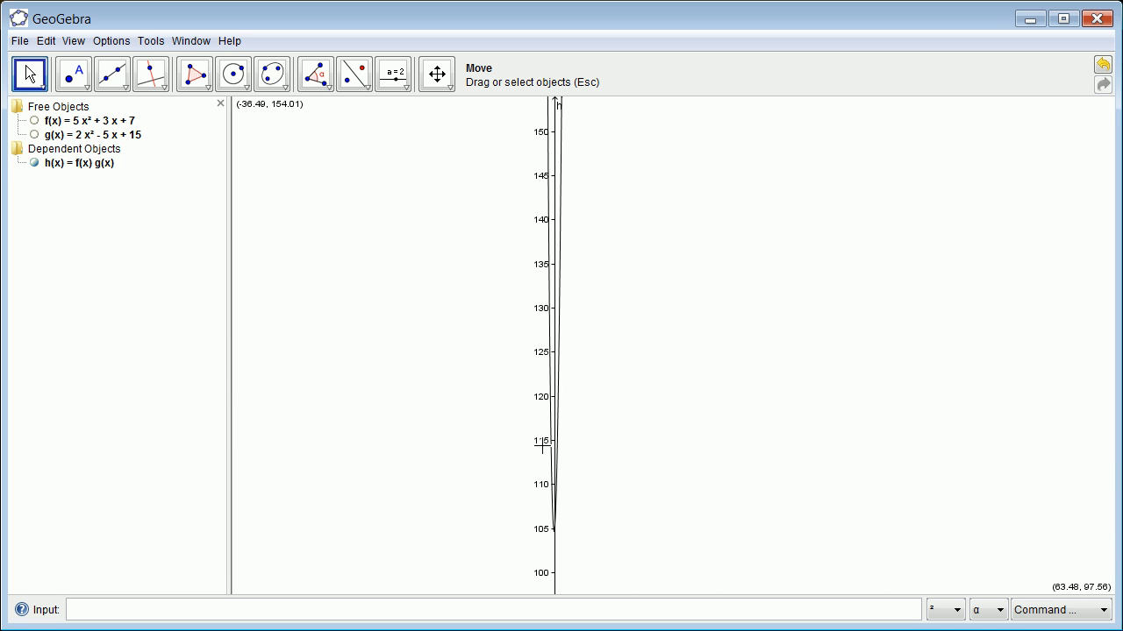
{"action": "scroll", "coordinate": [536, 509], "scroll_direction": "up", "scroll_amount": 10}
{"action": "scroll", "coordinate": [537, 508], "scroll_direction": "down", "scroll_amount": 3}
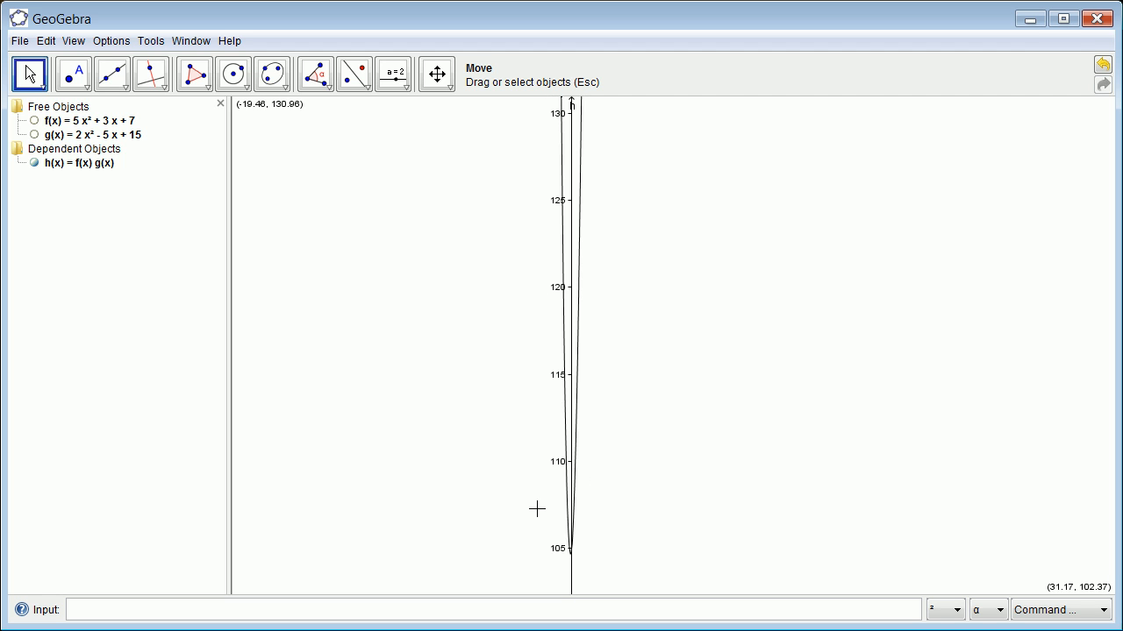
Show the graphs of f and g again alongside h
{"action": "left_click", "coordinate": [34, 121]}
{"action": "left_click", "coordinate": [110, 208]}
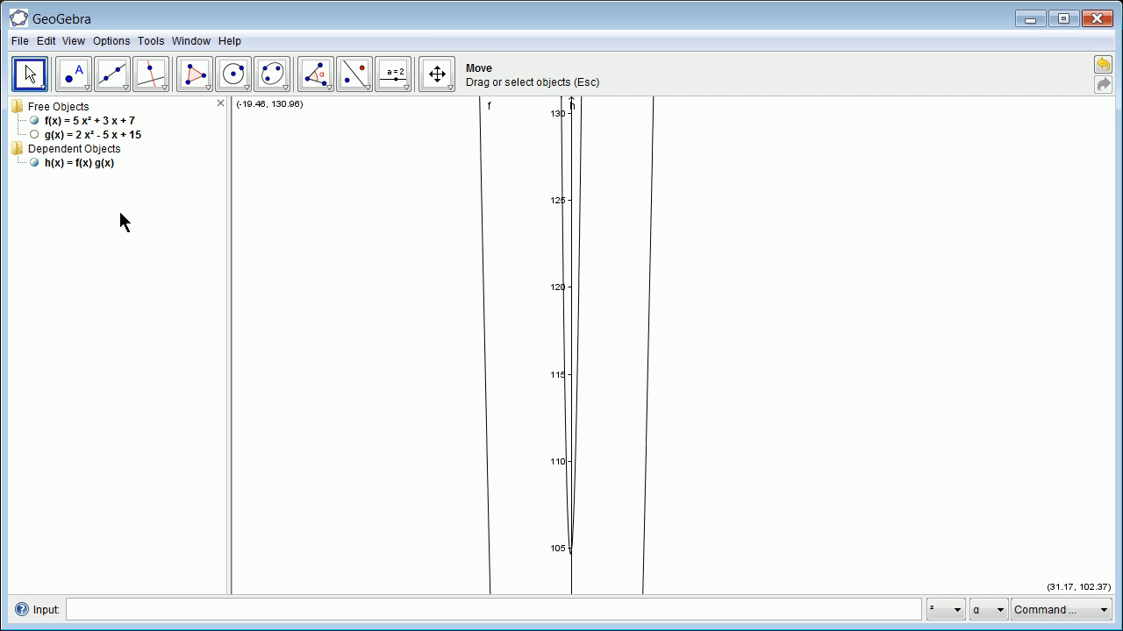
{"action": "left_click", "coordinate": [36, 135]}
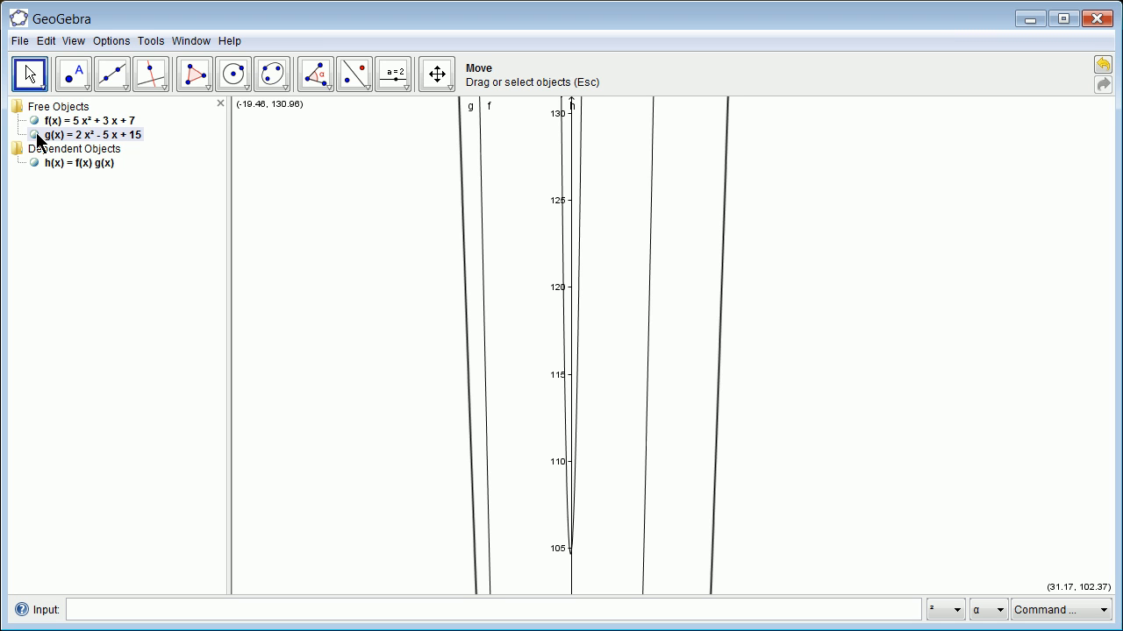
Compare the positions of the lowest points of f, g and the product h
{"action": "scroll", "coordinate": [405, 326], "scroll_direction": "down", "scroll_amount": 4}
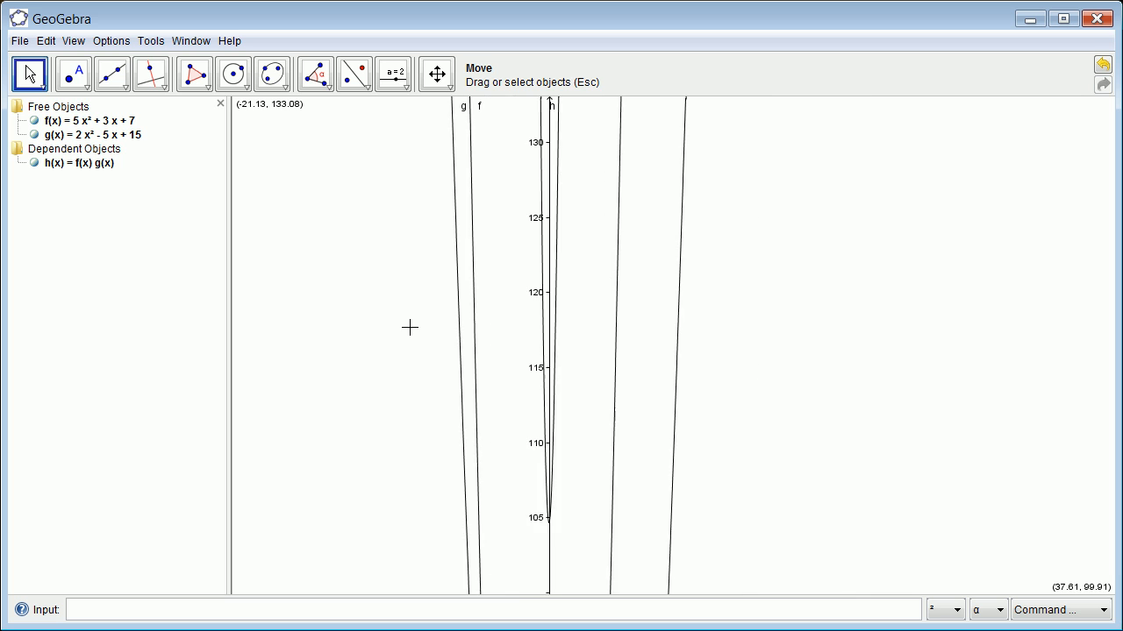
{"action": "scroll", "coordinate": [410, 327], "scroll_direction": "down", "scroll_amount": 1}
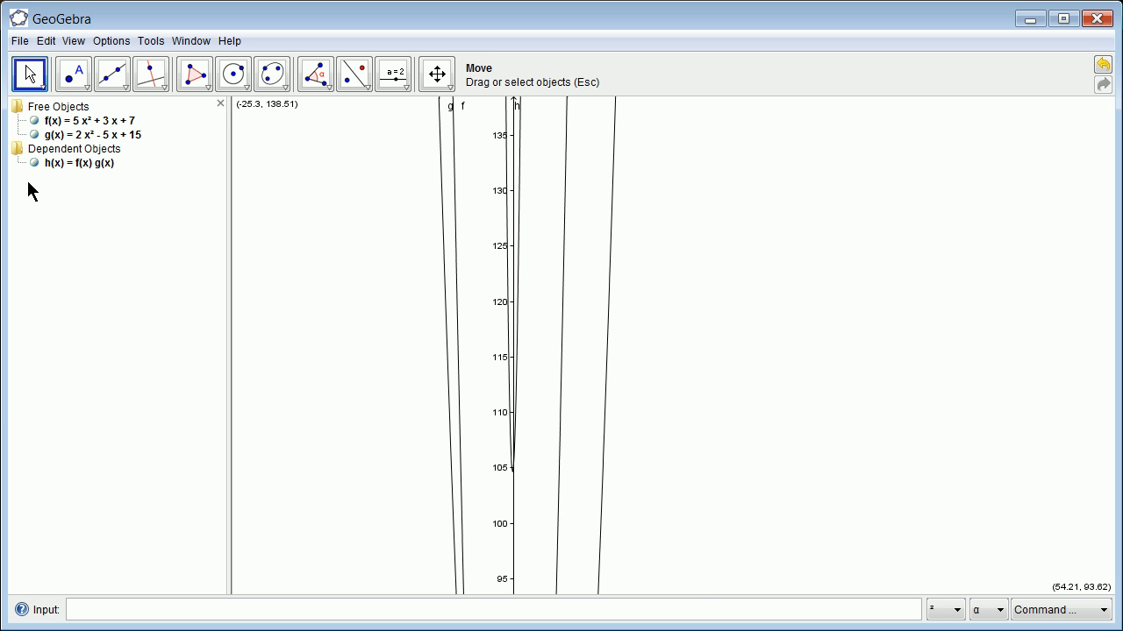
{"action": "scroll", "coordinate": [328, 328], "scroll_direction": "up", "scroll_amount": 3}
{"action": "scroll", "coordinate": [356, 342], "scroll_direction": "down", "scroll_amount": 10}
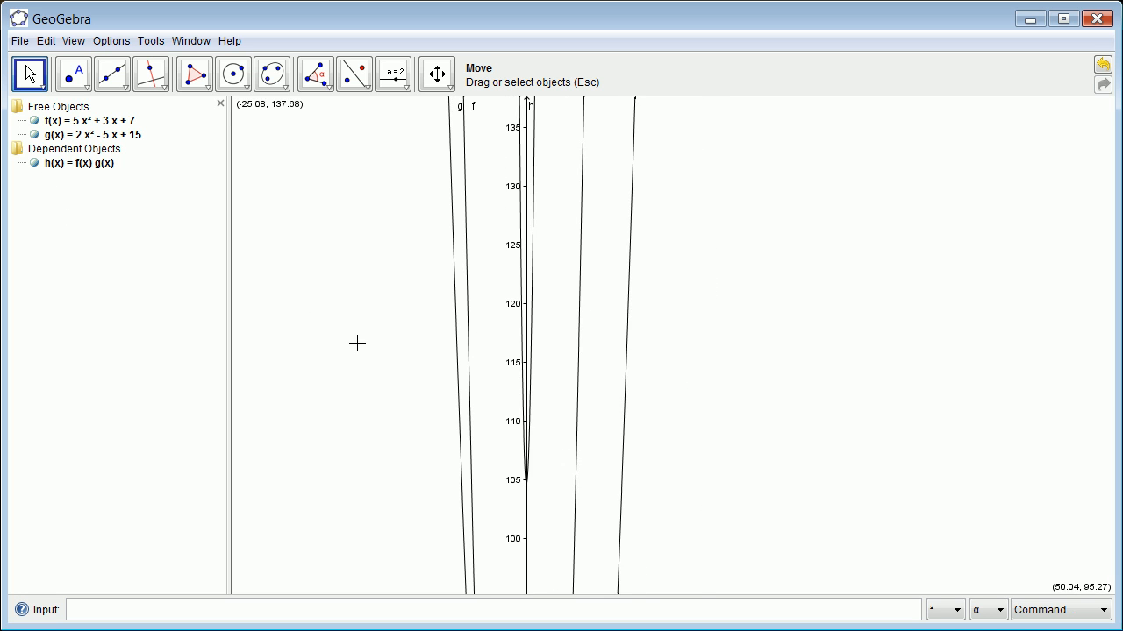
{"action": "scroll", "coordinate": [449, 412], "scroll_direction": "down", "scroll_amount": 12}
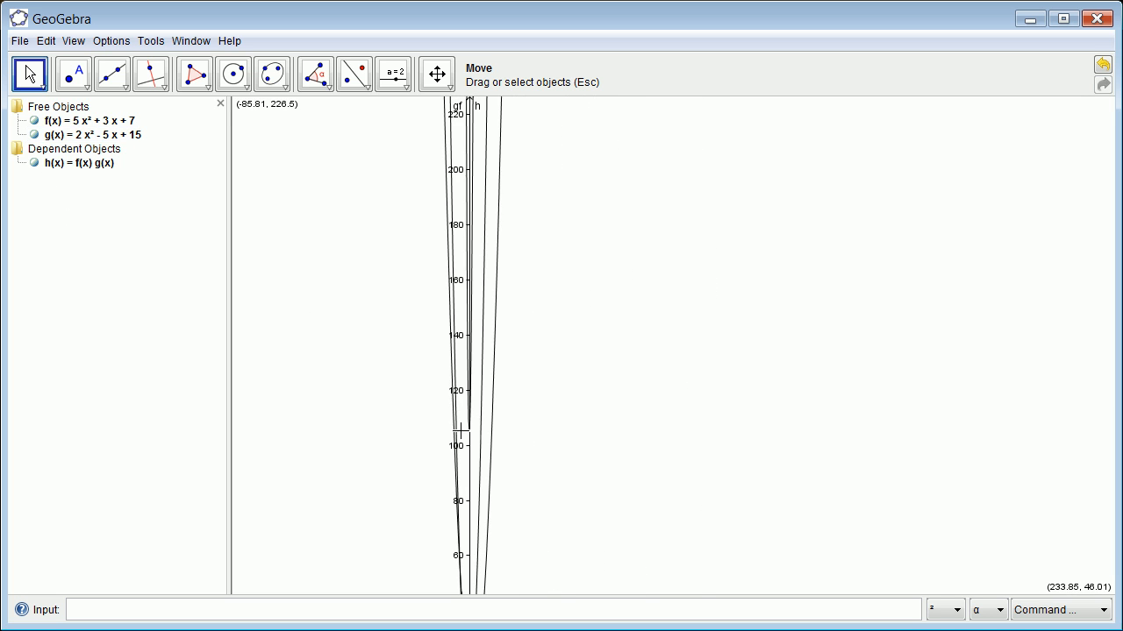
{"action": "scroll", "coordinate": [468, 552], "scroll_direction": "down", "scroll_amount": 4}
{"action": "scroll", "coordinate": [466, 549], "scroll_direction": "up", "scroll_amount": 3}
{"action": "scroll", "coordinate": [440, 503], "scroll_direction": "up", "scroll_amount": 8}
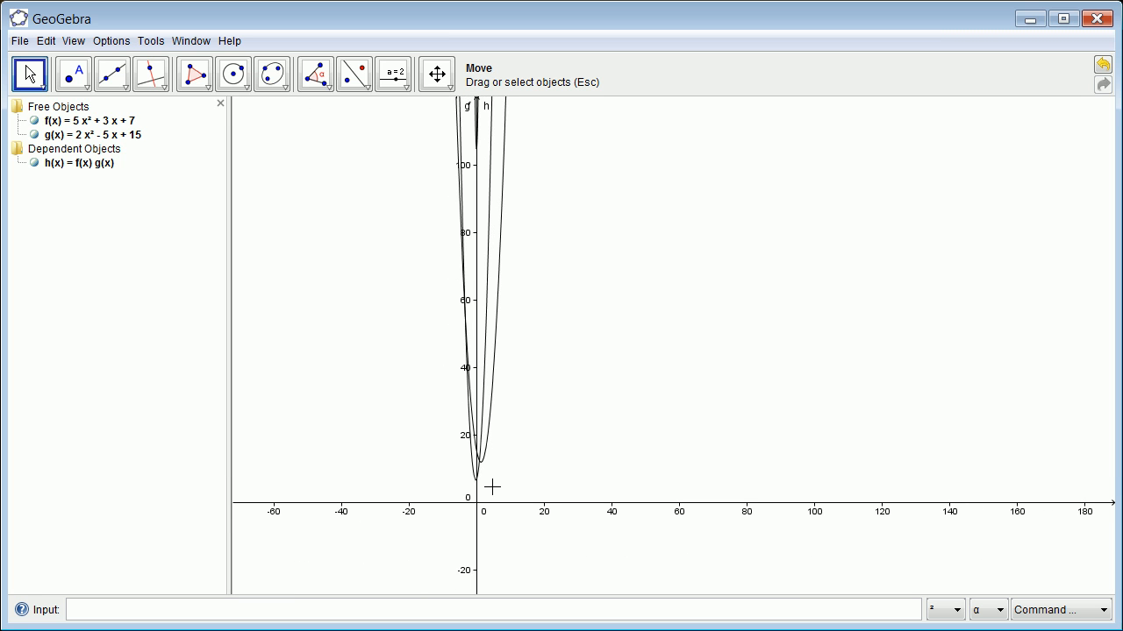
{"action": "scroll", "coordinate": [483, 485], "scroll_direction": "up", "scroll_amount": 2}
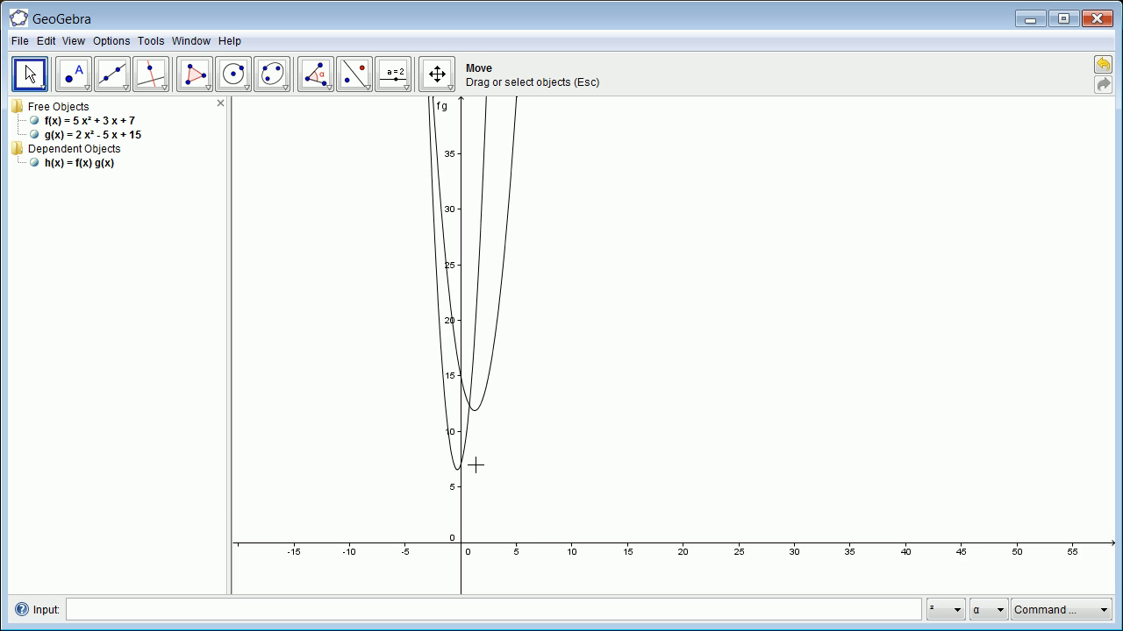
{"action": "scroll", "coordinate": [475, 465], "scroll_direction": "down", "scroll_amount": 3}
{"action": "scroll", "coordinate": [463, 471], "scroll_direction": "down", "scroll_amount": 1}
{"action": "scroll", "coordinate": [463, 471], "scroll_direction": "up", "scroll_amount": 2}
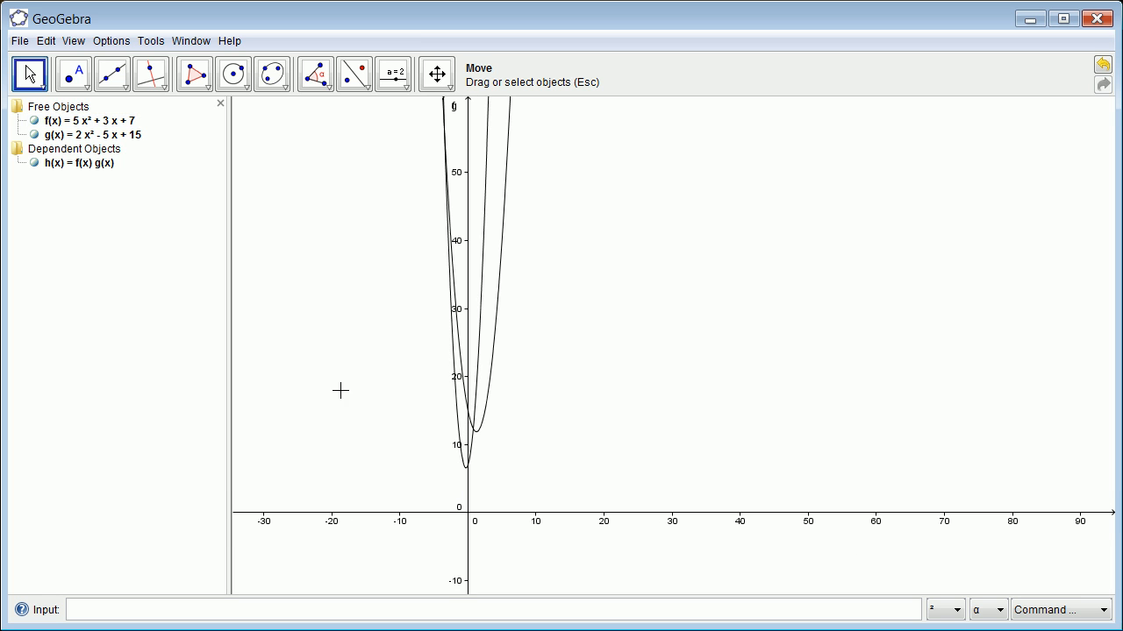
Redefine function h as the quotient f(x)/g(x)
{"action": "double_click", "coordinate": [86, 165]}
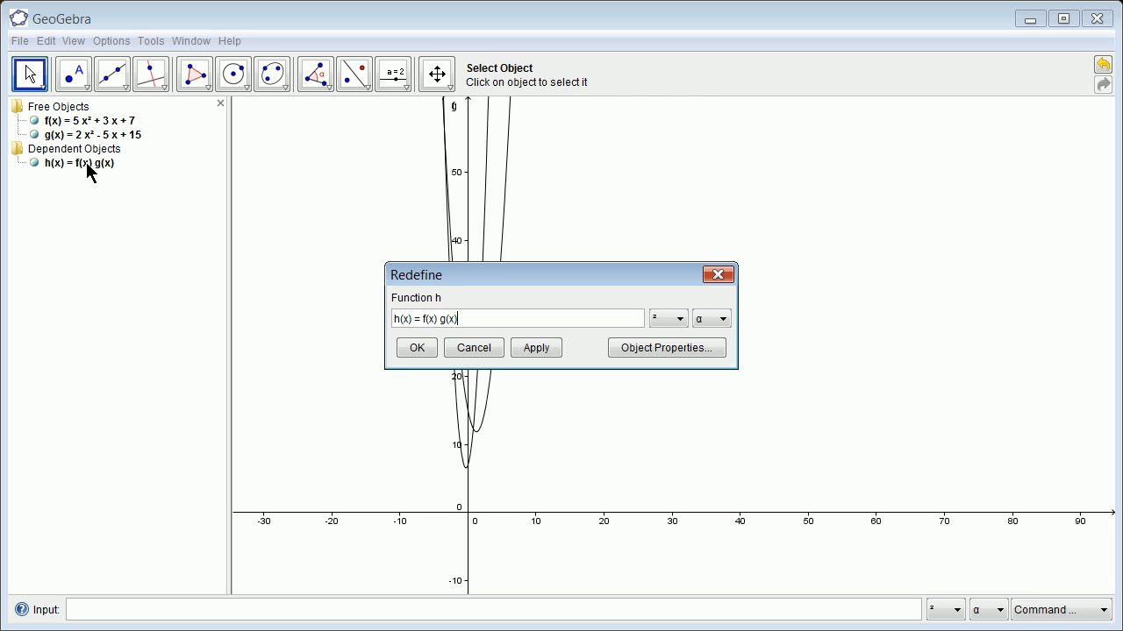
{"action": "left_click", "coordinate": [440, 319]}
{"action": "left_click", "coordinate": [418, 348]}
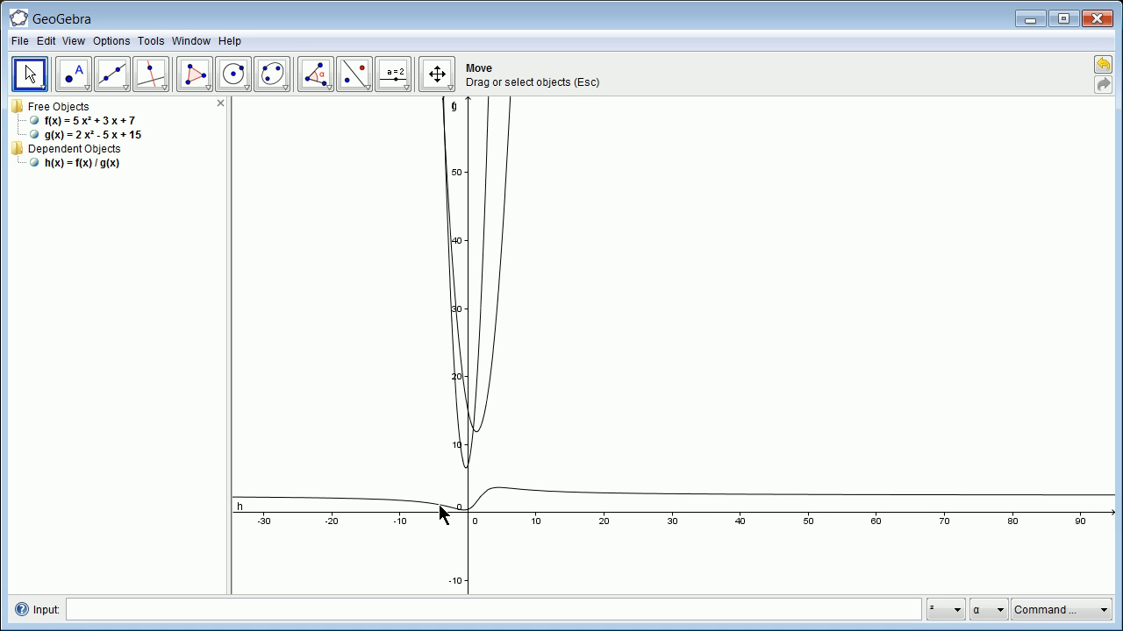
{"action": "scroll", "coordinate": [452, 515], "scroll_direction": "down", "scroll_amount": 3}
{"action": "scroll", "coordinate": [454, 514], "scroll_direction": "up", "scroll_amount": 10}
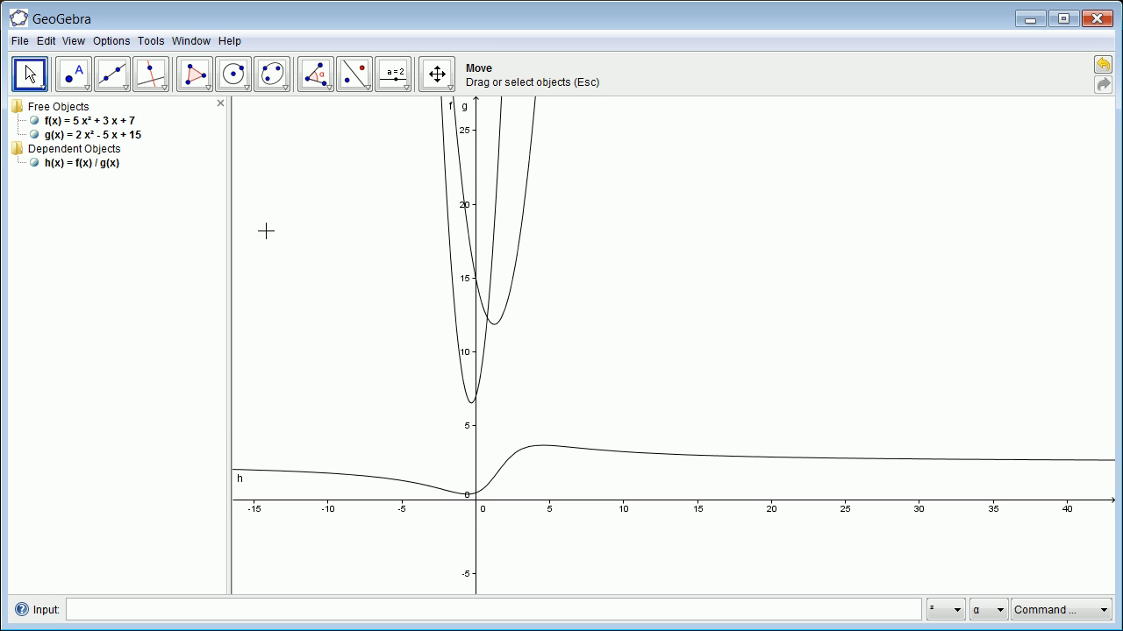
{"action": "left_click", "coordinate": [92, 166]}
{"action": "double_click", "coordinate": [91, 166]}
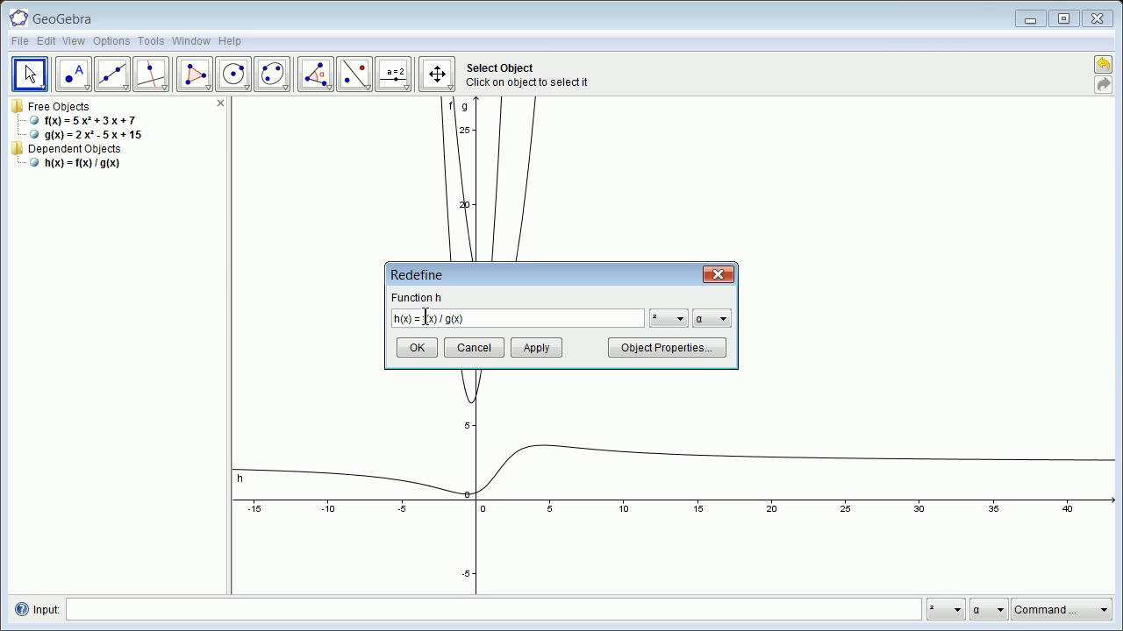
{"action": "left_click", "coordinate": [37, 169]}
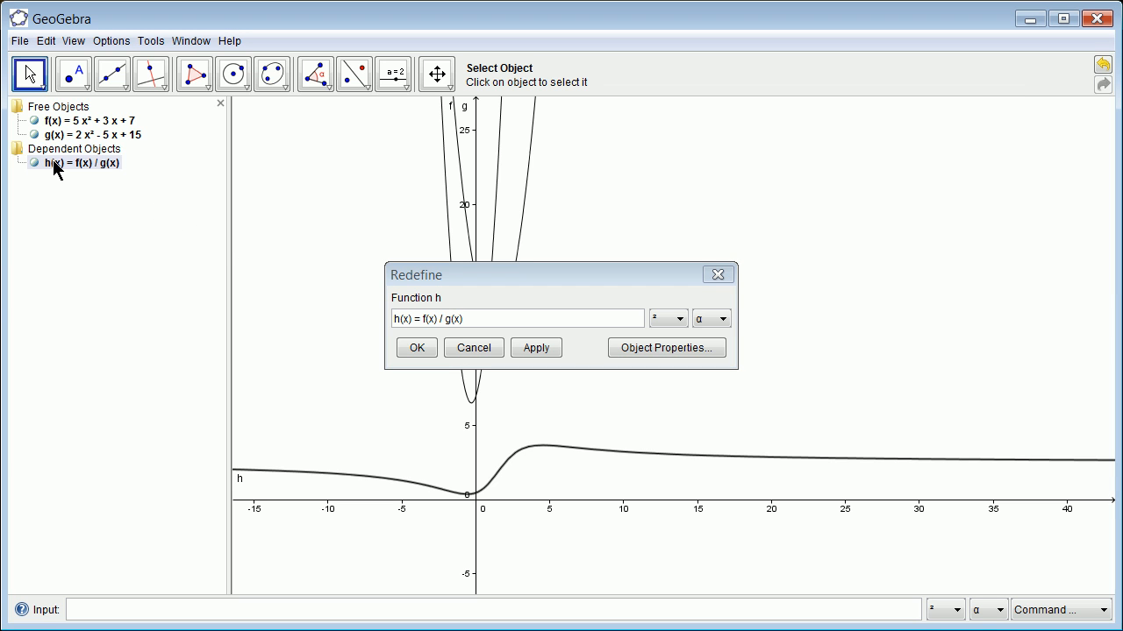
{"action": "right_click", "coordinate": [54, 167]}
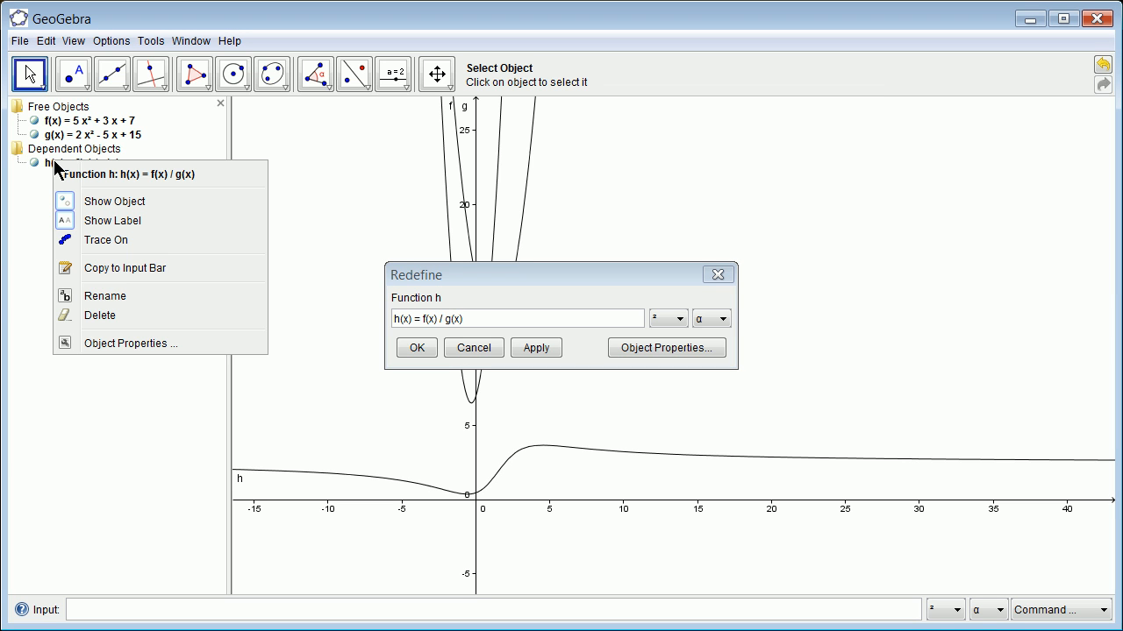
{"action": "left_click", "coordinate": [79, 405]}
{"action": "left_click", "coordinate": [474, 347]}
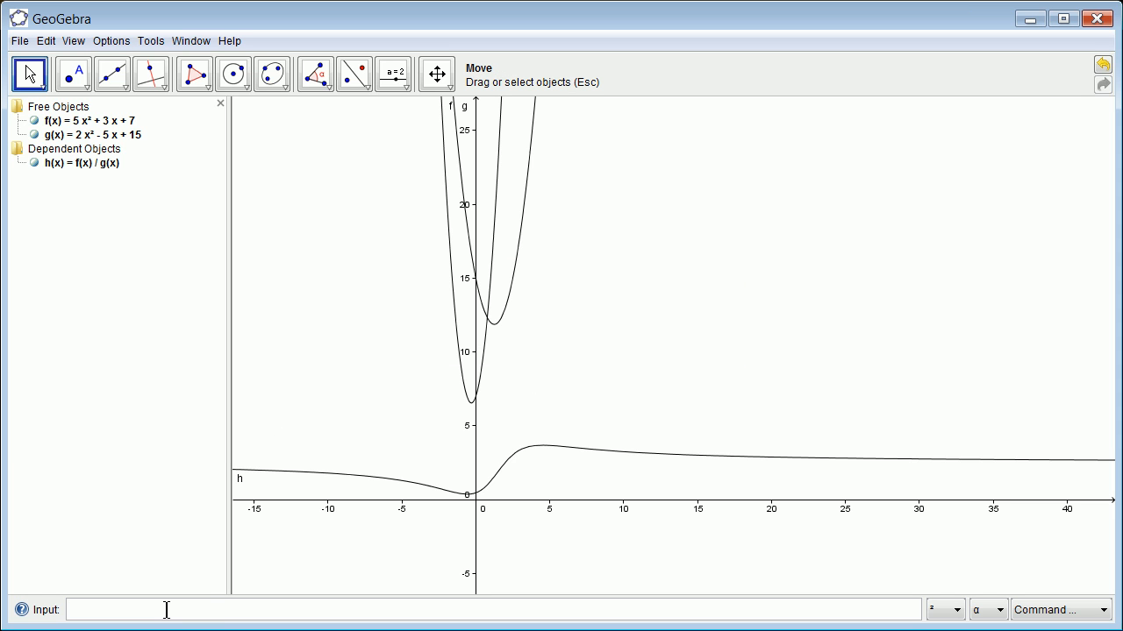
Define another function as the quotient g(x)/h(x)
{"action": "type", "text": "g(x)/h(x)"}
{"action": "key", "text": "Return"}
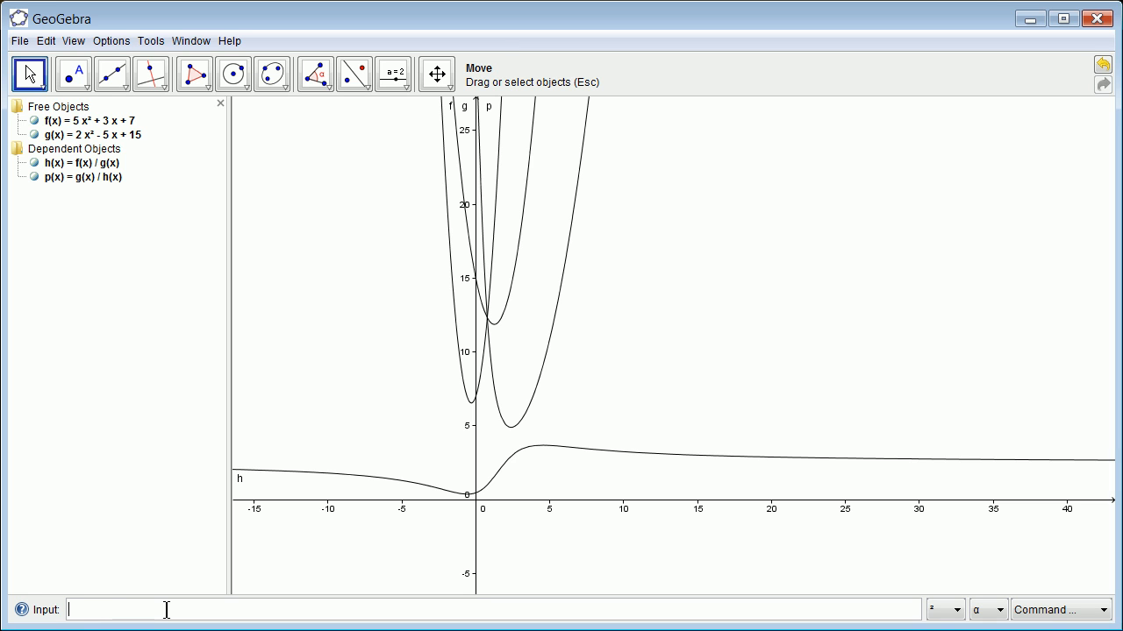
Hide the graphs of f and g and examine the curves of h and p around the origin
{"action": "scroll", "coordinate": [496, 445], "scroll_direction": "up", "scroll_amount": 2}
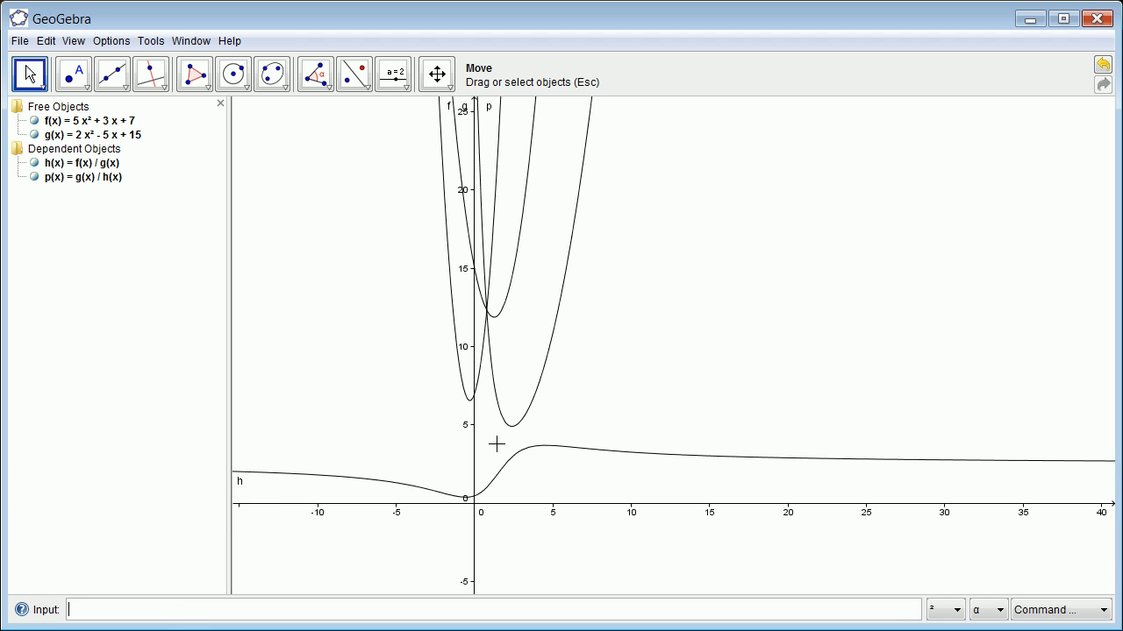
{"action": "left_click", "coordinate": [34, 121]}
{"action": "left_click", "coordinate": [33, 135]}
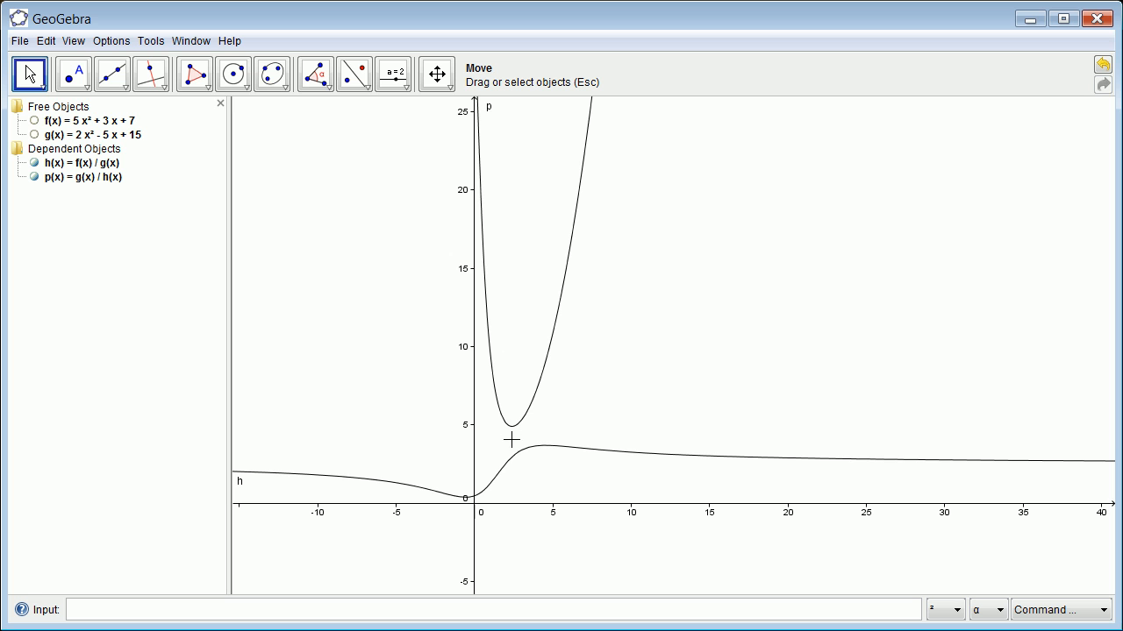
{"action": "scroll", "coordinate": [512, 443], "scroll_direction": "up", "scroll_amount": 1}
{"action": "scroll", "coordinate": [512, 446], "scroll_direction": "down", "scroll_amount": 3}
{"action": "scroll", "coordinate": [510, 448], "scroll_direction": "down", "scroll_amount": 6}
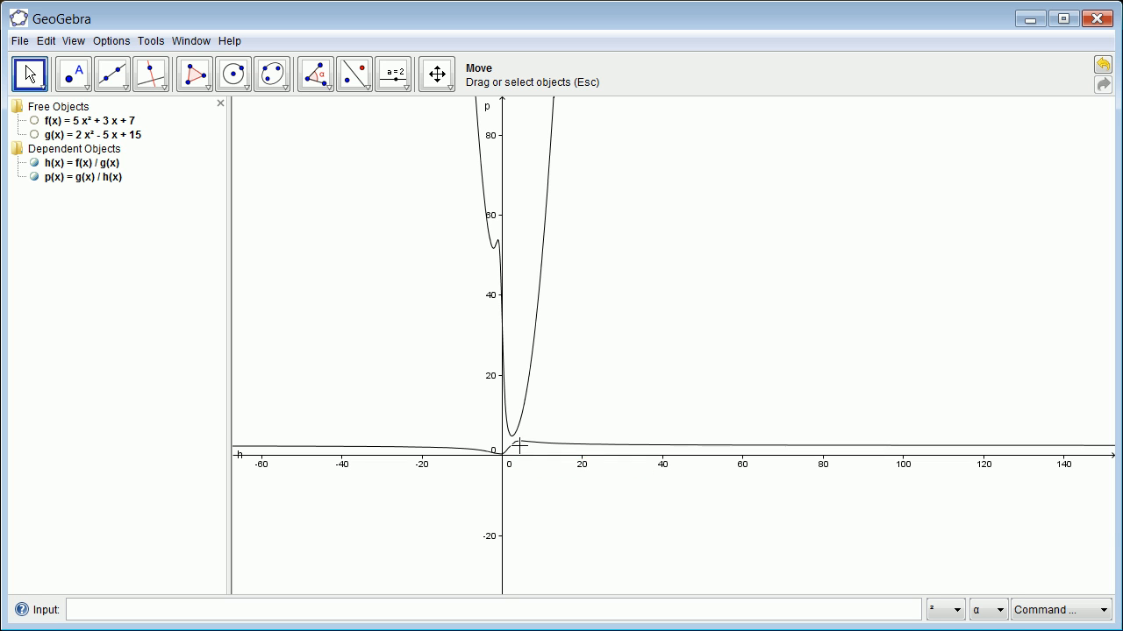
{"action": "scroll", "coordinate": [532, 253], "scroll_direction": "down", "scroll_amount": 2}
{"action": "scroll", "coordinate": [545, 326], "scroll_direction": "down", "scroll_amount": 7}
{"action": "scroll", "coordinate": [545, 343], "scroll_direction": "up", "scroll_amount": 5}
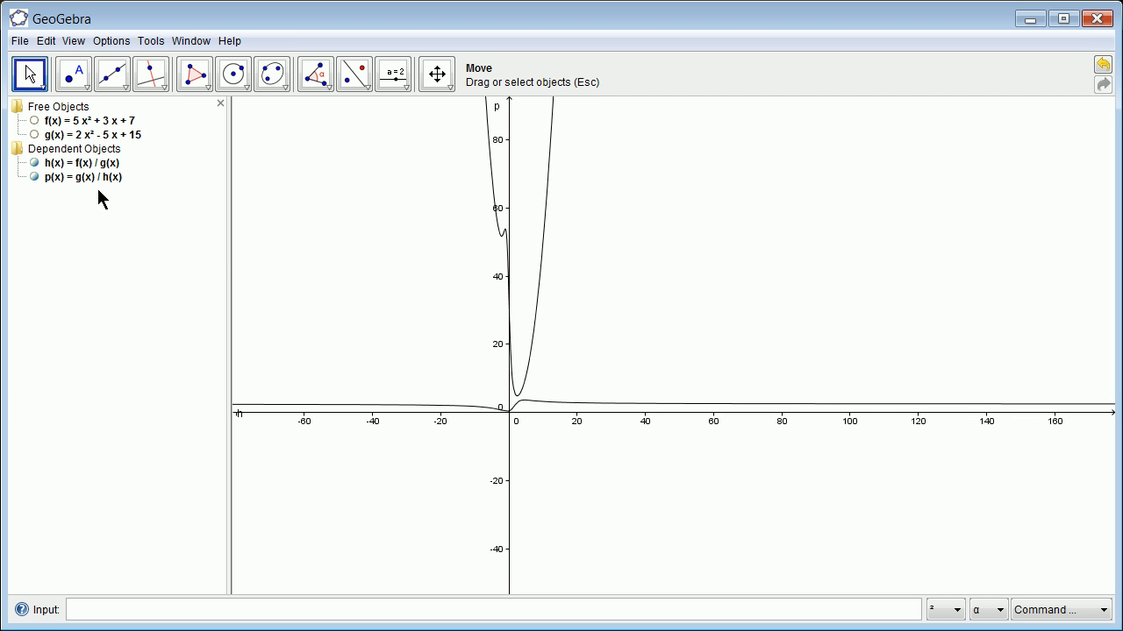